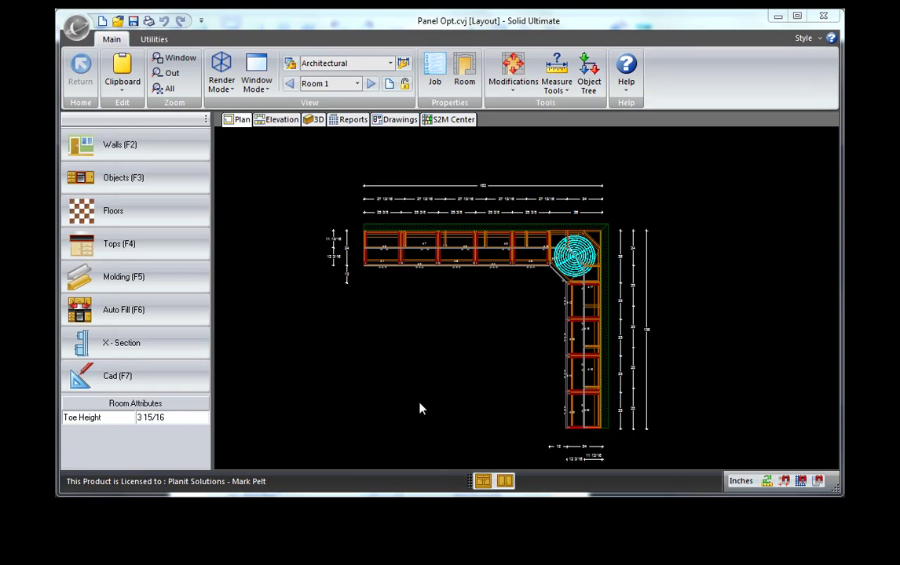
Show the L-shaped cabinet layout of Panel Opt.cvj as a 3D wireframe model
{"action": "left_click", "coordinate": [309, 119]}
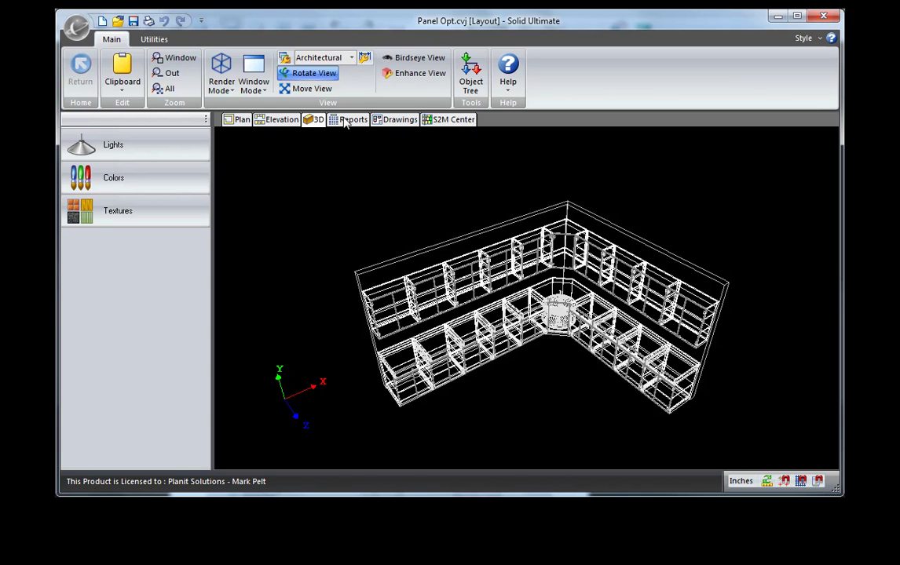
Generate the job's cut list reports, opening the 3/4 Birch Ply Panel Stock Cut List
{"action": "left_click", "coordinate": [348, 124]}
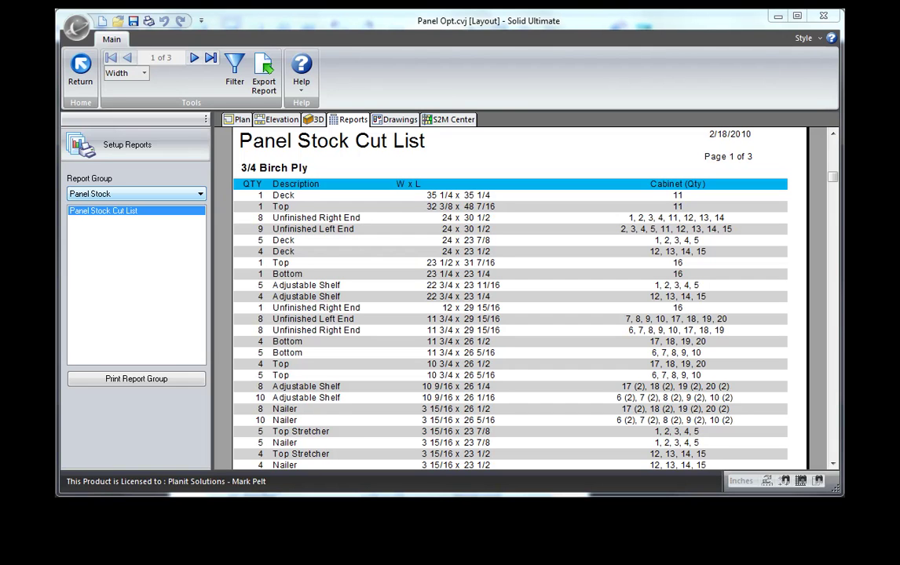
Open the S2M Center part list and scroll through quantities, sizes, cabinet numbers and materials
{"action": "left_click", "coordinate": [453, 121]}
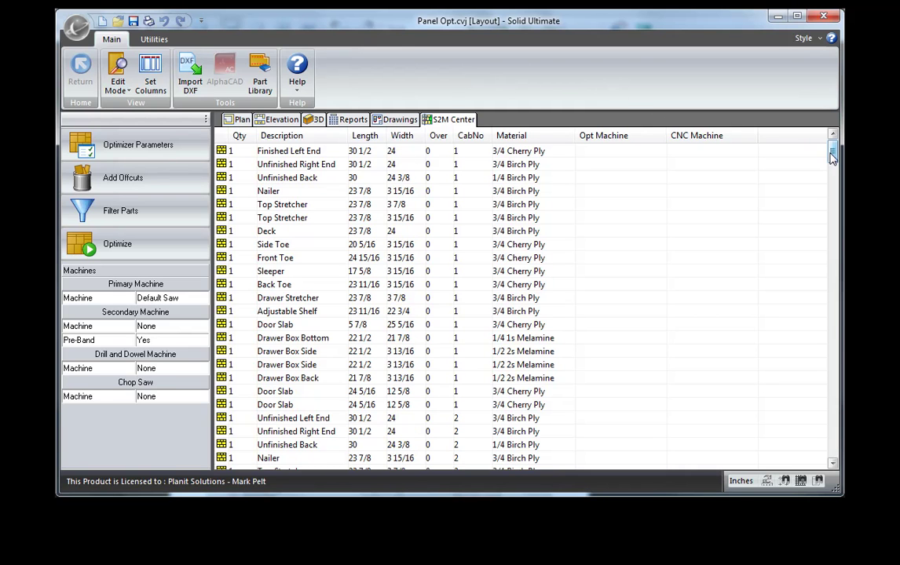
{"action": "left_click_drag", "start_coordinate": [832, 157], "coordinate": [742, 135]}
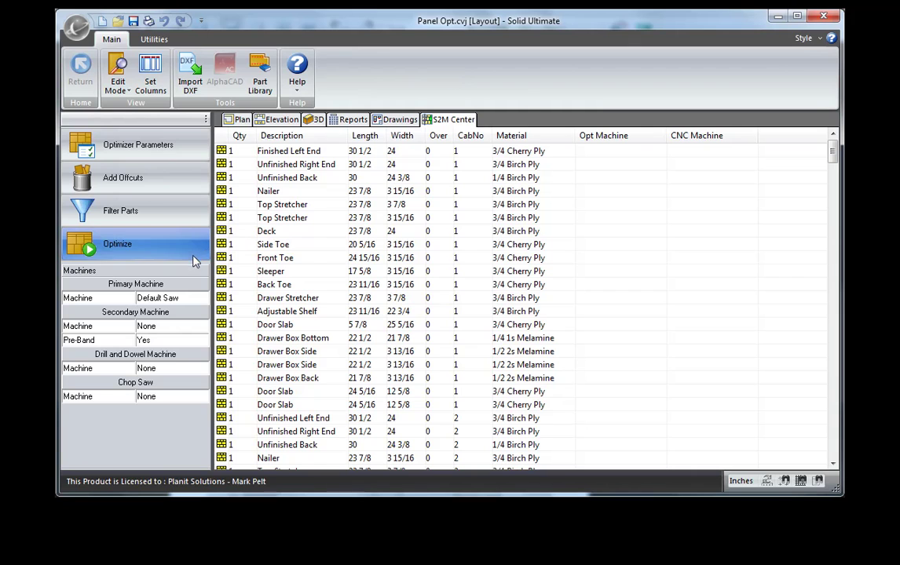
Run the optimizer on all parts, giving cut patterns for five materials including 13 Birch Ply sheets
{"action": "left_click", "coordinate": [142, 244]}
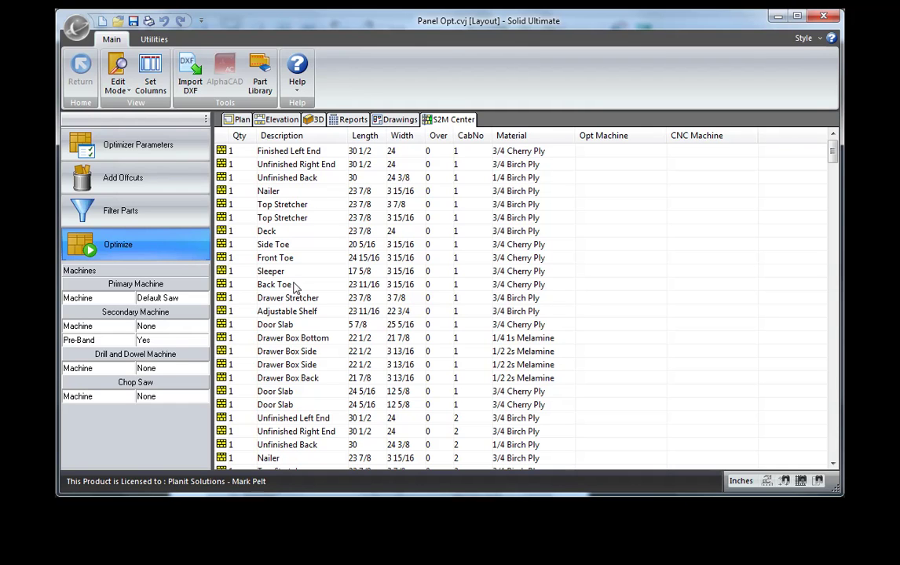
{"action": "left_click", "coordinate": [454, 363]}
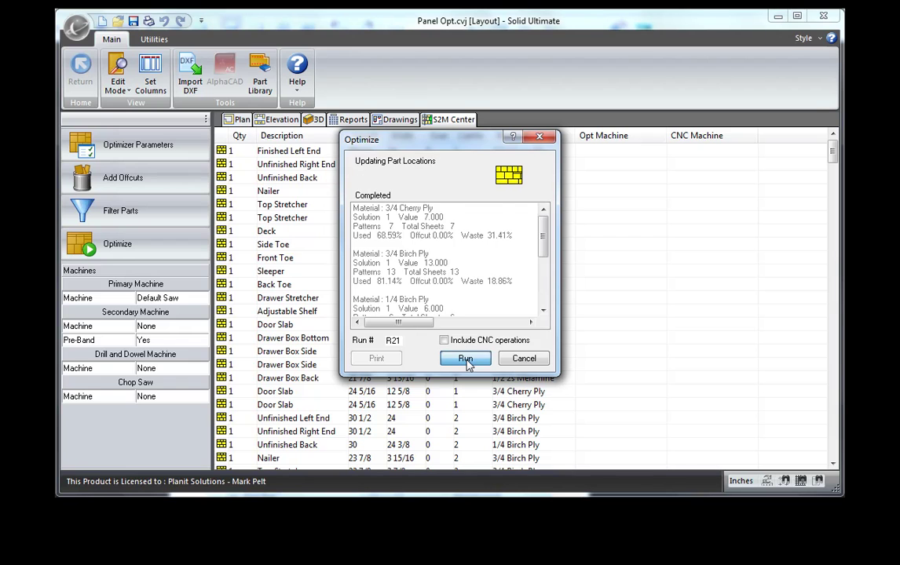
{"action": "left_click", "coordinate": [465, 359]}
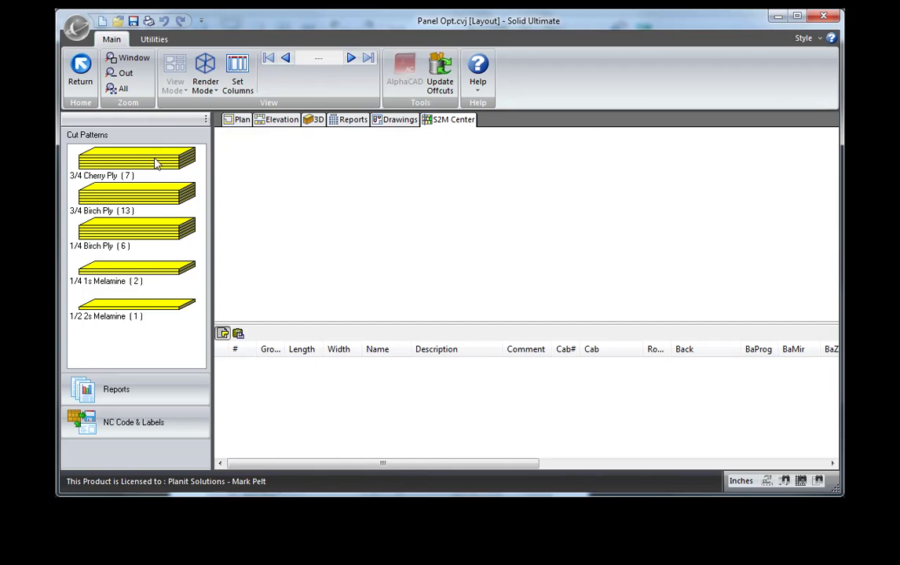
Show the 3/4 Cherry Ply cut patterns with Render Mode set to Fill Mode
{"action": "left_click", "coordinate": [156, 163]}
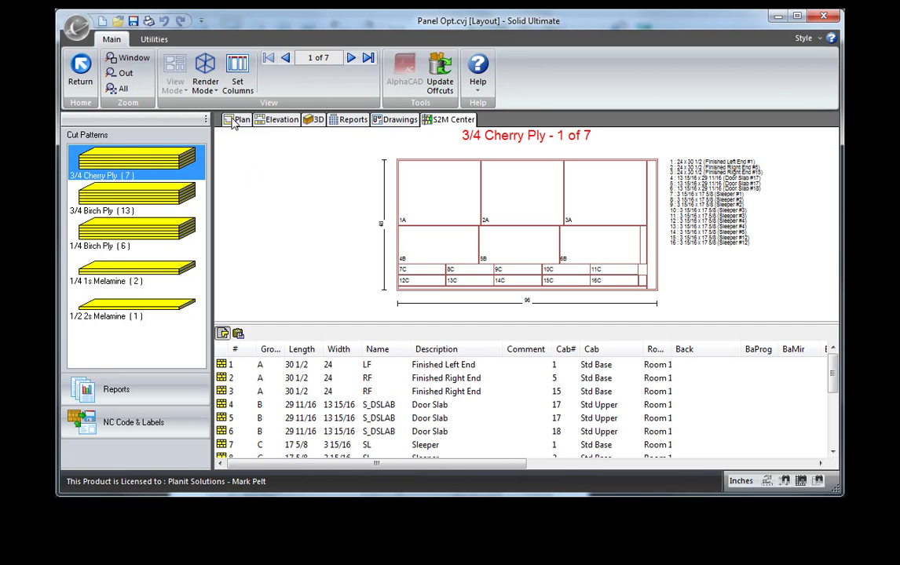
{"action": "left_click", "coordinate": [205, 88]}
{"action": "left_click", "coordinate": [214, 143]}
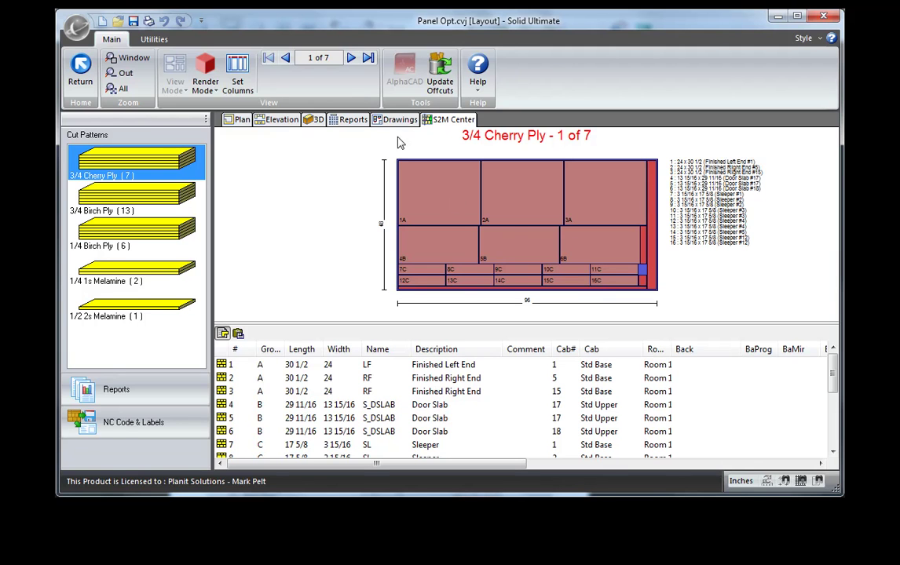
Page through the Cherry Ply sheets to sheet 7 of 7 with its green offcut areas
{"action": "left_click", "coordinate": [351, 58]}
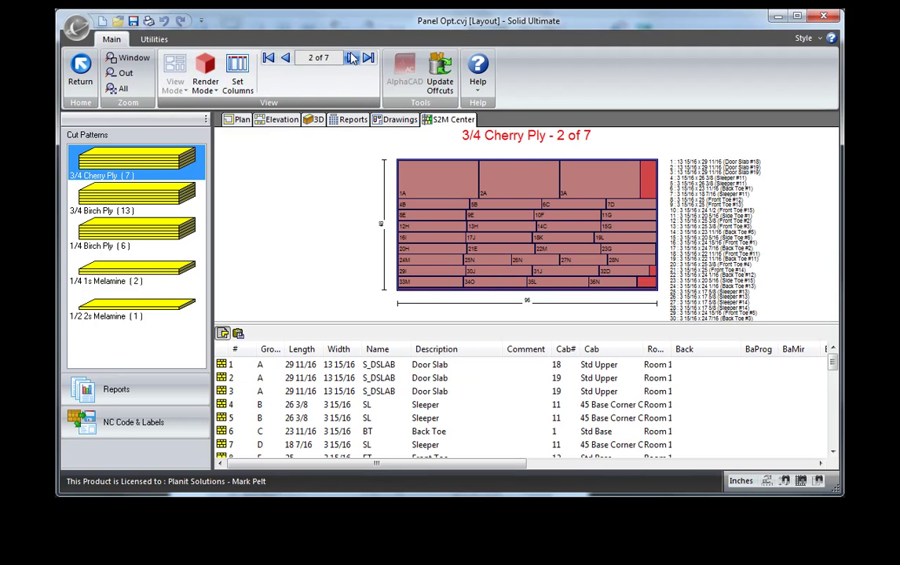
{"action": "left_click", "coordinate": [351, 58]}
{"action": "left_click", "coordinate": [351, 58]}
{"action": "left_click", "coordinate": [351, 58]}
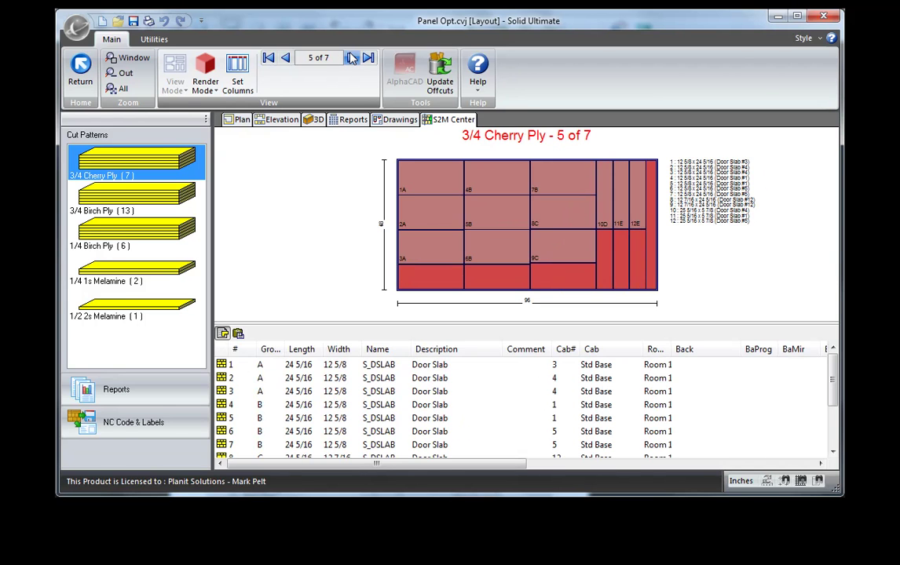
{"action": "left_click", "coordinate": [351, 58]}
{"action": "left_click", "coordinate": [351, 58]}
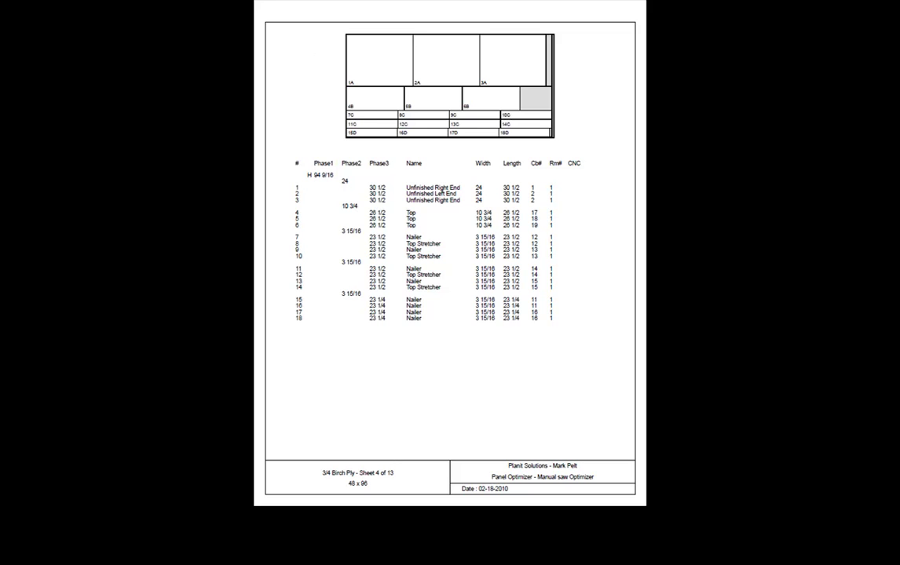
Page through the printed 3/4 Birch Ply cut sheets to sheet 6 of 13
{"action": "key", "text": "Page_Down"}
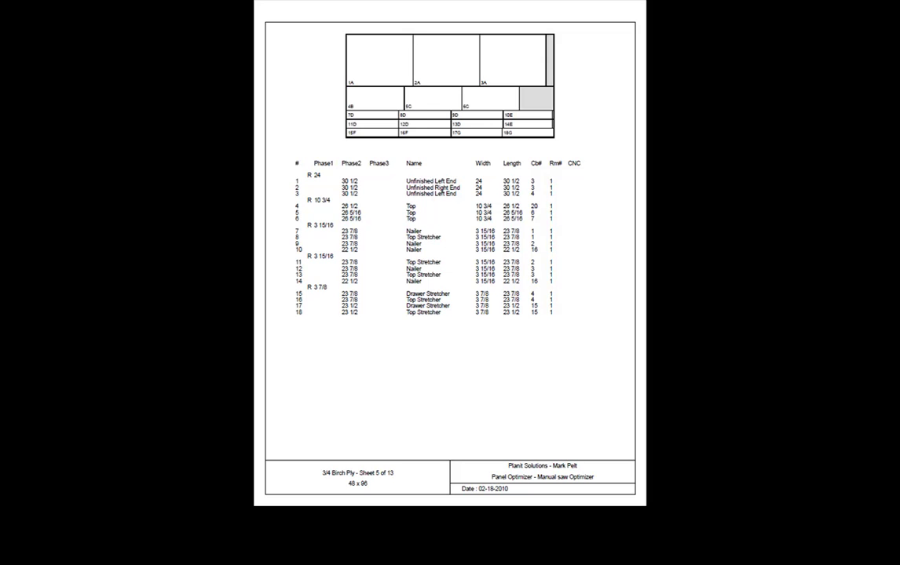
{"action": "key", "text": "Page_Down"}
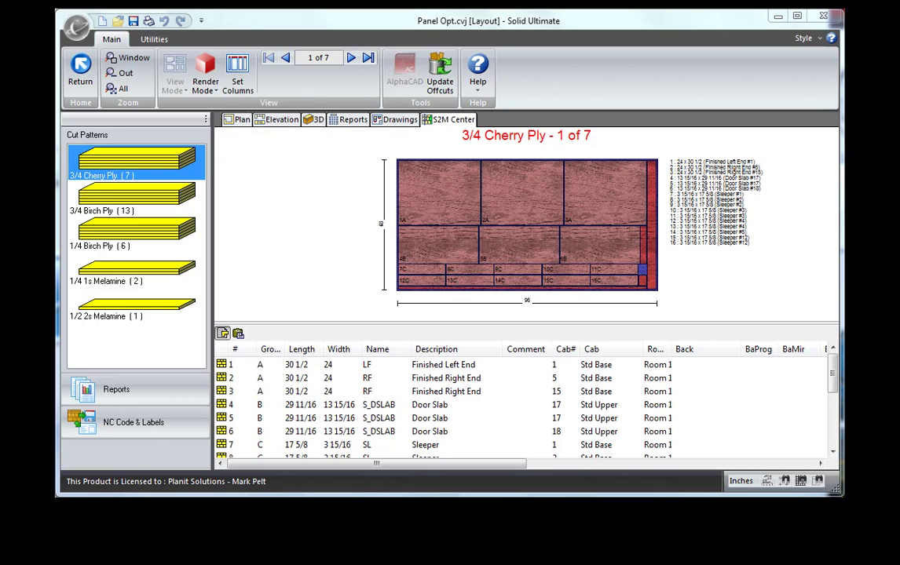
Return to the parts list and sort by Description, Length, Width, CabNo, then Material
{"action": "left_click", "coordinate": [80, 70]}
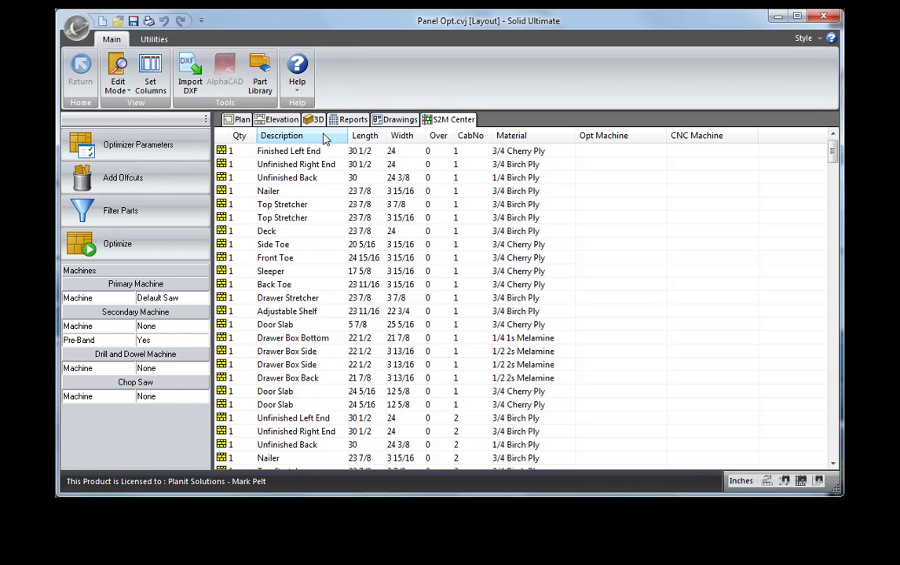
{"action": "left_click", "coordinate": [325, 136]}
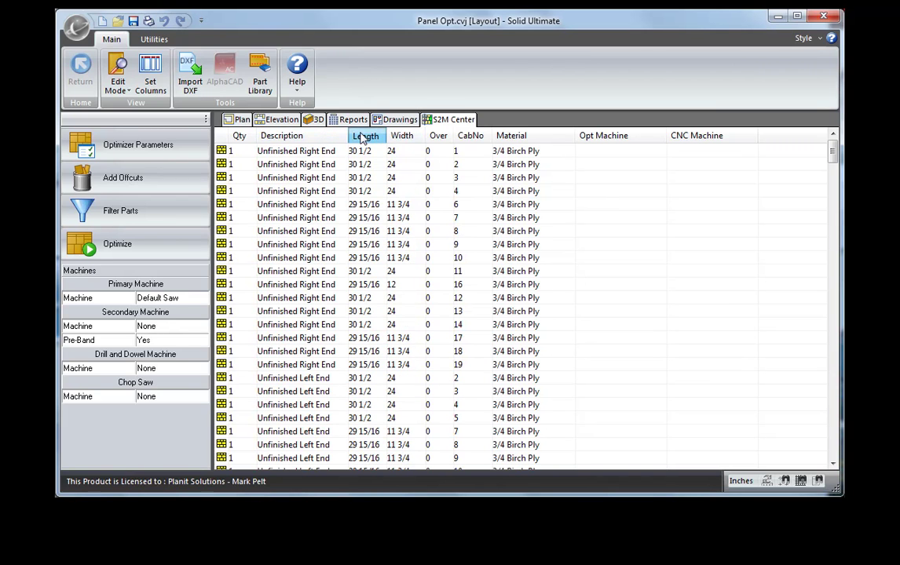
{"action": "left_click", "coordinate": [364, 136]}
{"action": "left_click", "coordinate": [402, 135]}
{"action": "left_click", "coordinate": [471, 136]}
{"action": "left_click", "coordinate": [511, 136]}
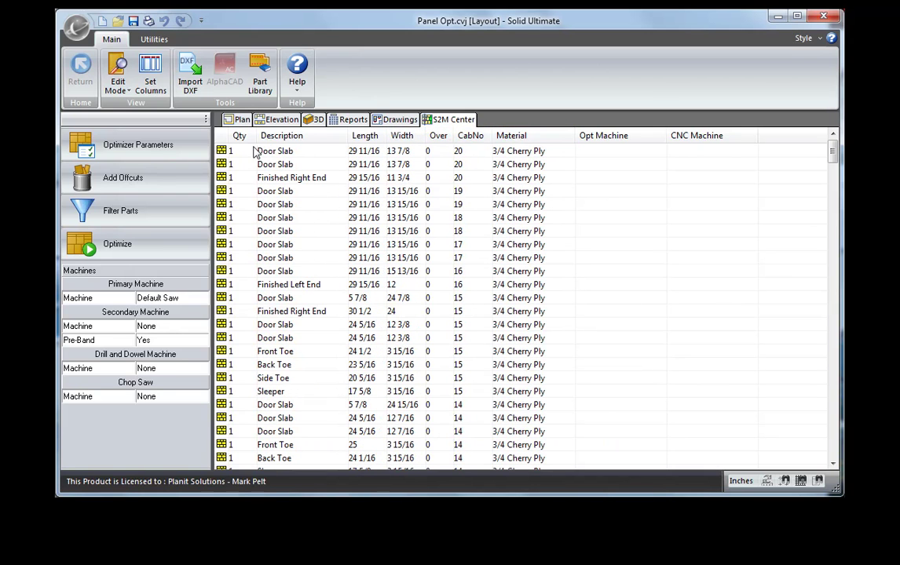
Try multi-selecting Door Slab parts and a range down to Back Toe, then clear the selection
{"action": "left_click", "coordinate": [225, 153]}
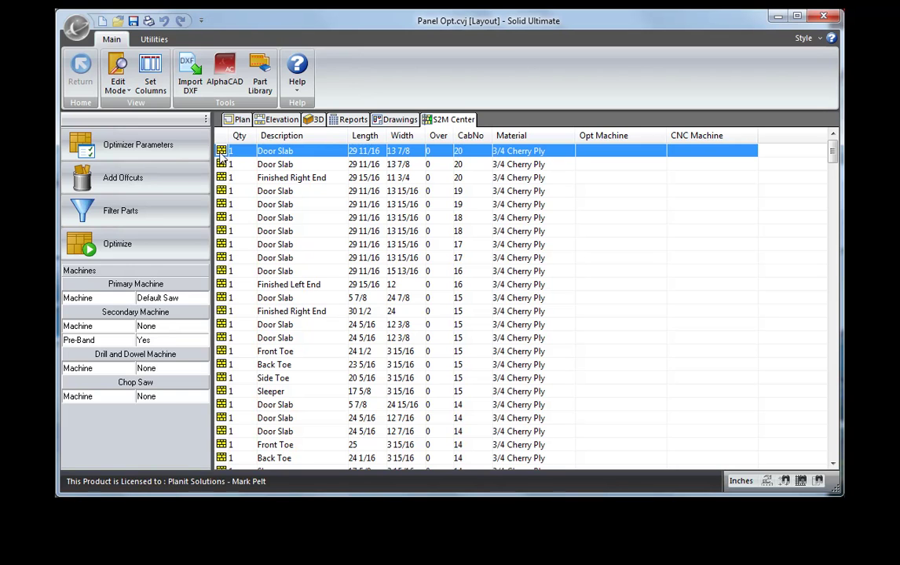
{"action": "left_click", "coordinate": [224, 164], "text": "shift"}
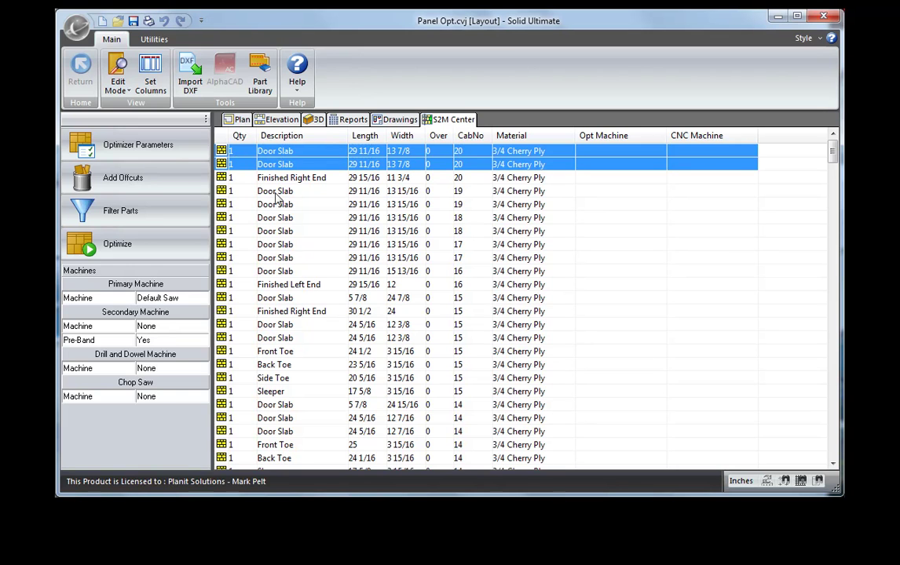
{"action": "left_click", "coordinate": [225, 204], "text": "ctrl"}
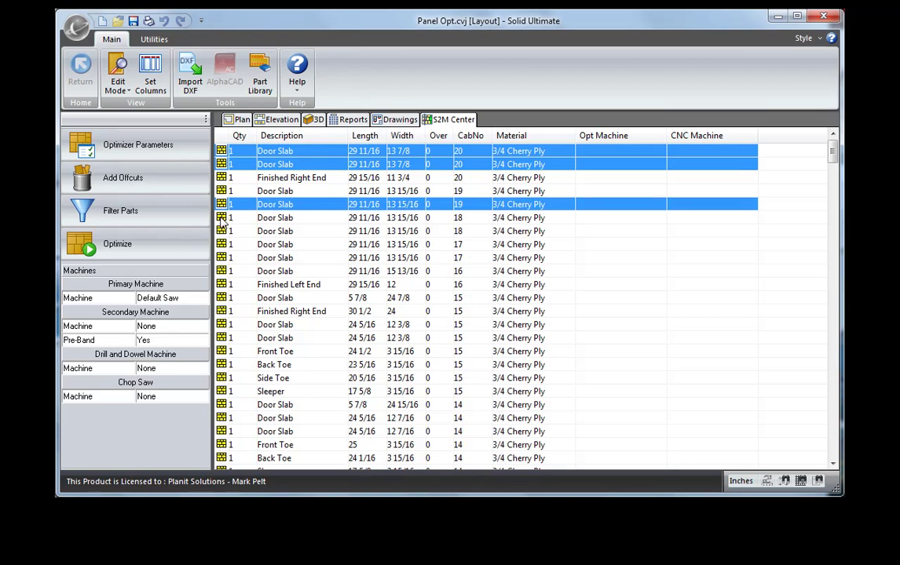
{"action": "left_click", "coordinate": [224, 218], "text": "ctrl"}
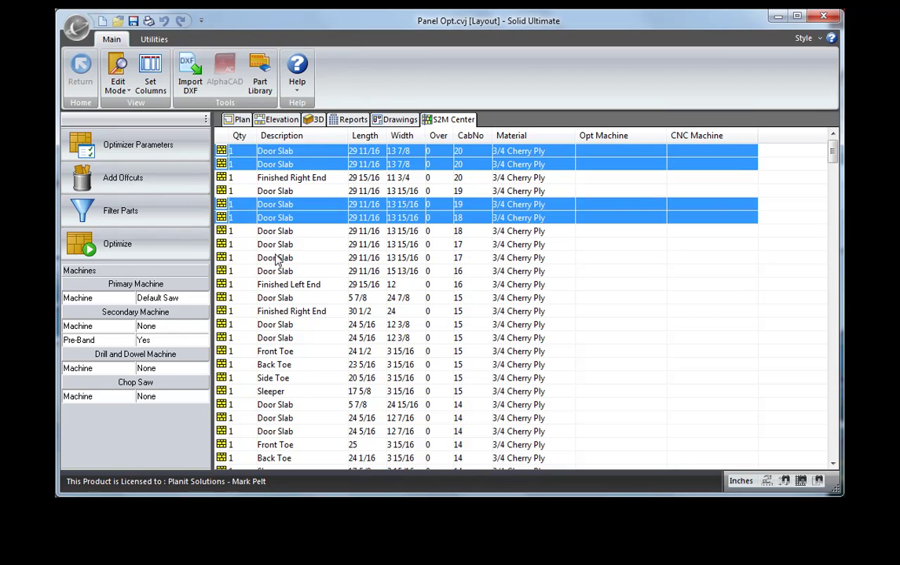
{"action": "left_click", "coordinate": [223, 365], "text": "shift"}
{"action": "left_click", "coordinate": [230, 218]}
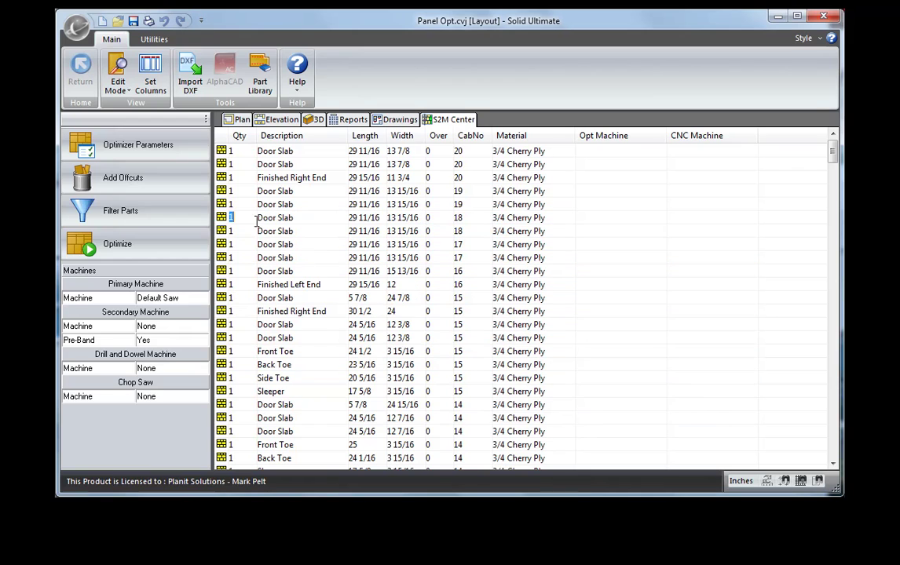
Open Part Filter and browse the Room 1 assembly tree, Materials, Part Names and Operations choices
{"action": "left_click", "coordinate": [107, 217]}
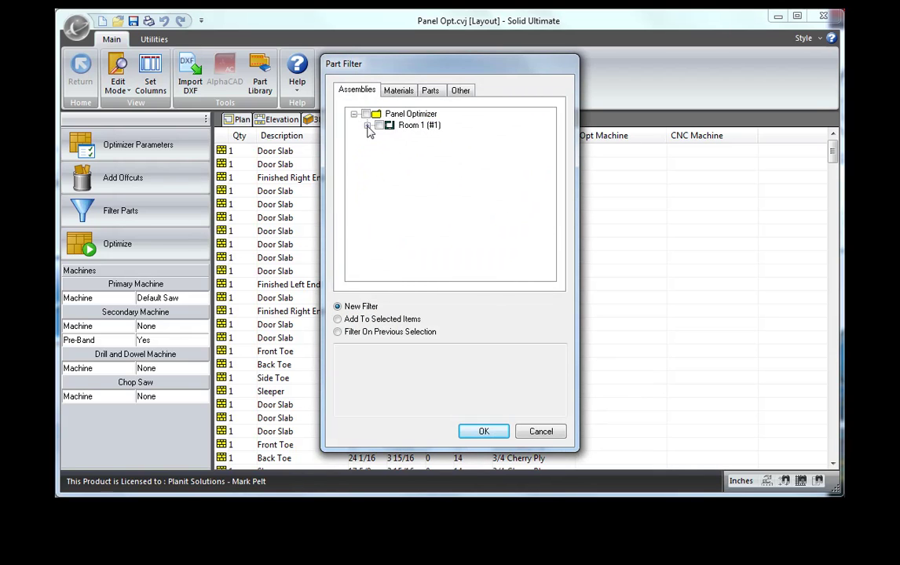
{"action": "left_click", "coordinate": [366, 126]}
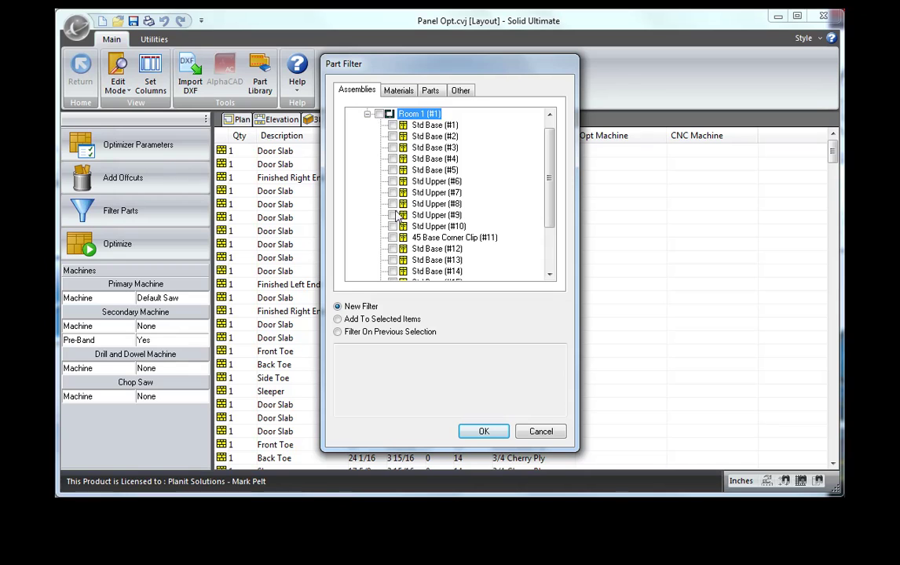
{"action": "left_click", "coordinate": [366, 115]}
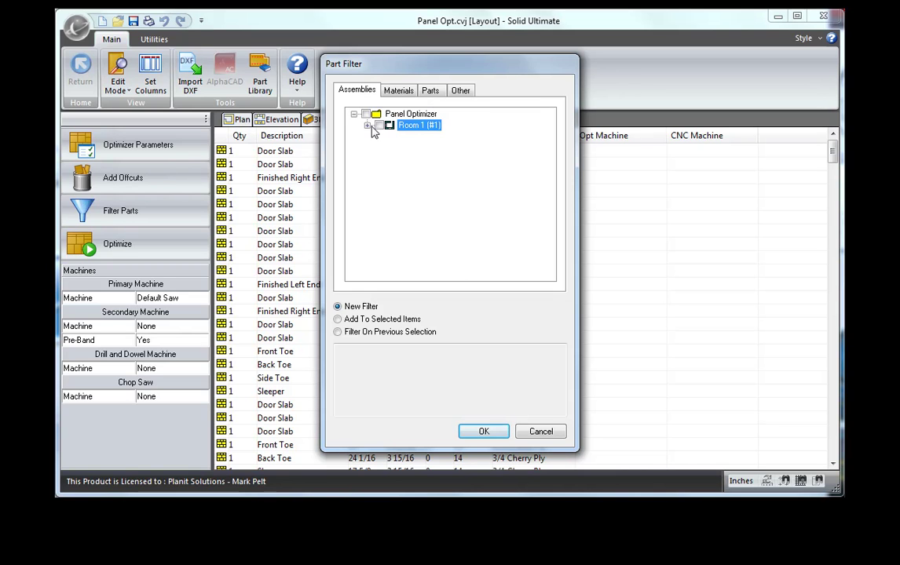
{"action": "left_click", "coordinate": [398, 96]}
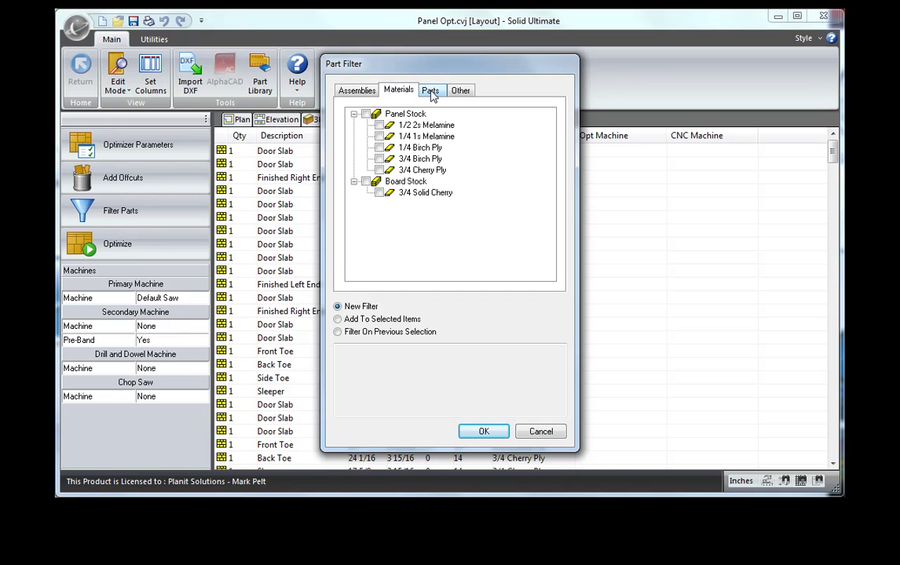
{"action": "left_click", "coordinate": [431, 92]}
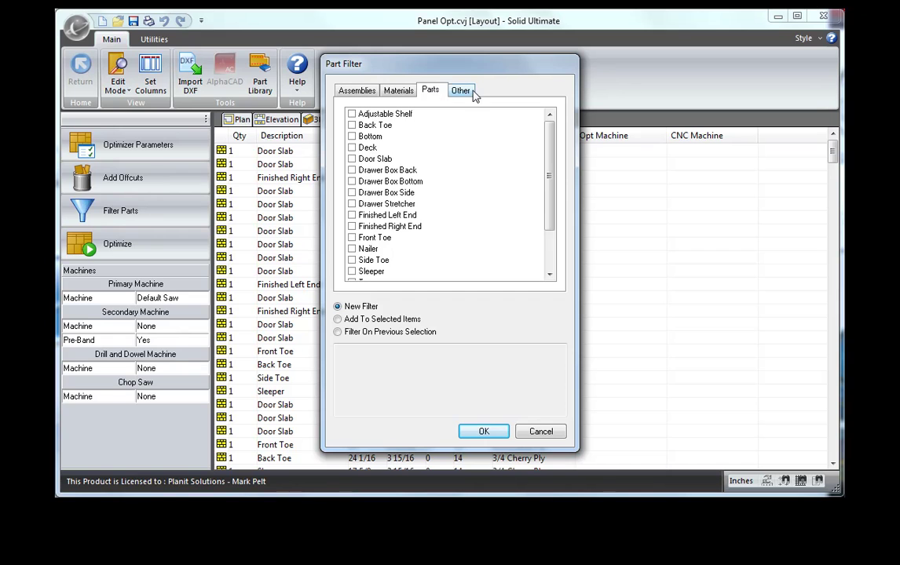
{"action": "left_click", "coordinate": [468, 92]}
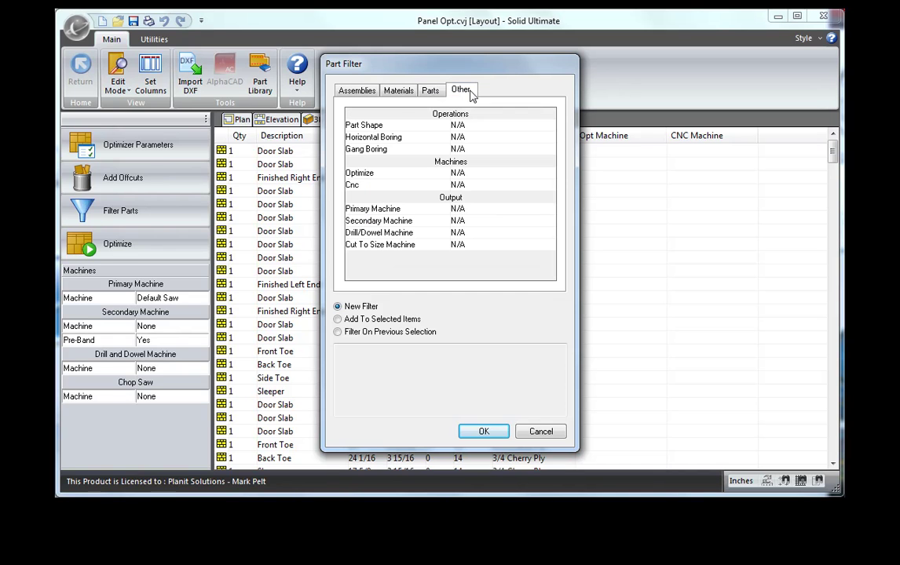
{"action": "left_click", "coordinate": [400, 92]}
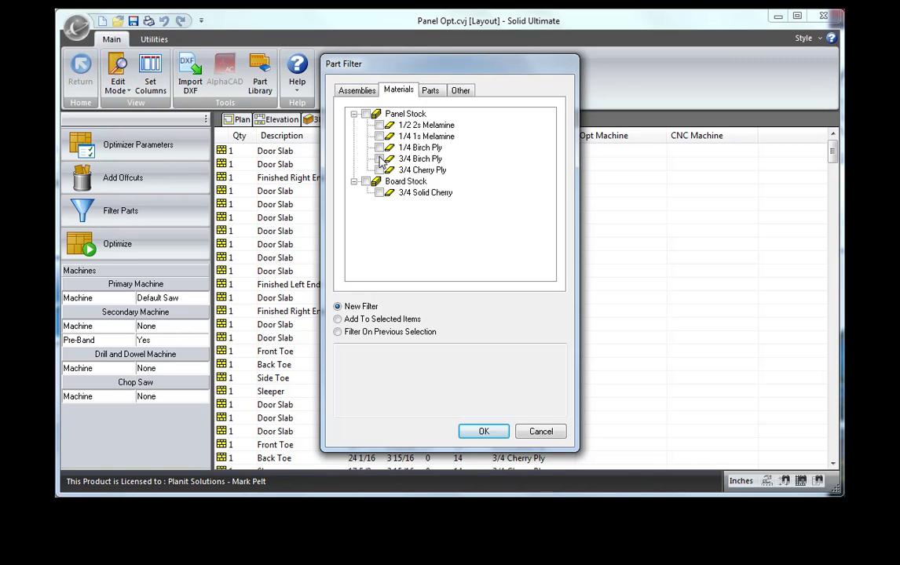
Apply a 3/4 Birch Ply material filter and bring the selected Birch Ply parts into view
{"action": "left_click", "coordinate": [381, 159]}
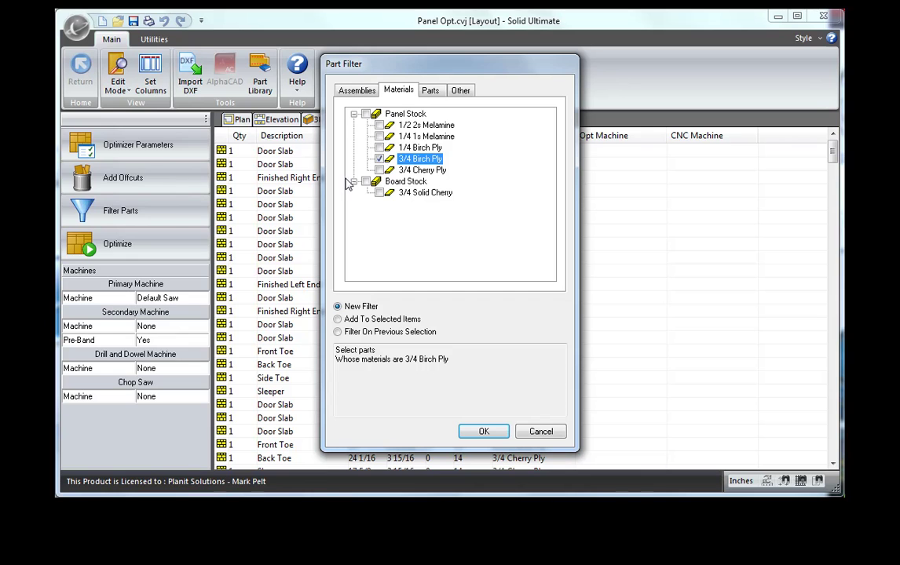
{"action": "left_click", "coordinate": [482, 433]}
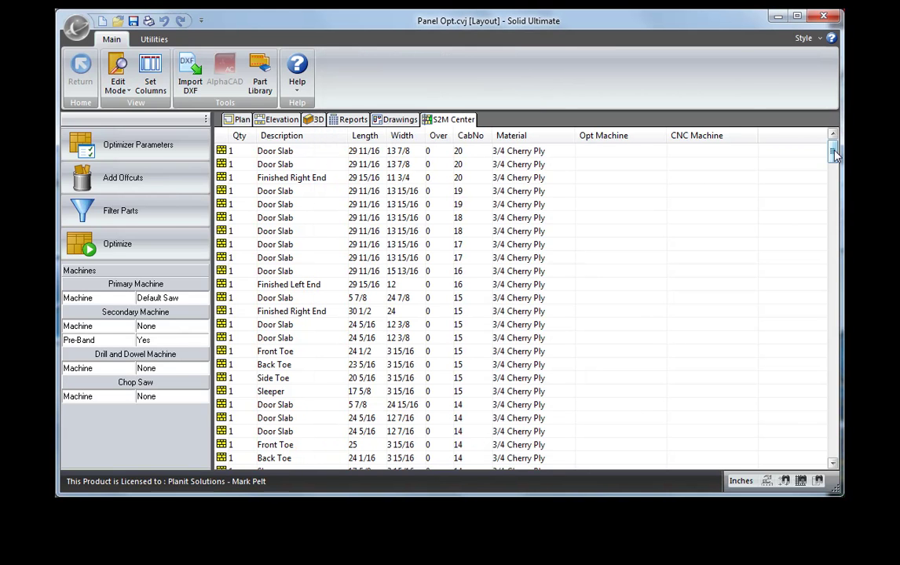
{"action": "left_click_drag", "start_coordinate": [833, 151], "coordinate": [822, 271]}
{"action": "key", "text": "ctrl+a"}
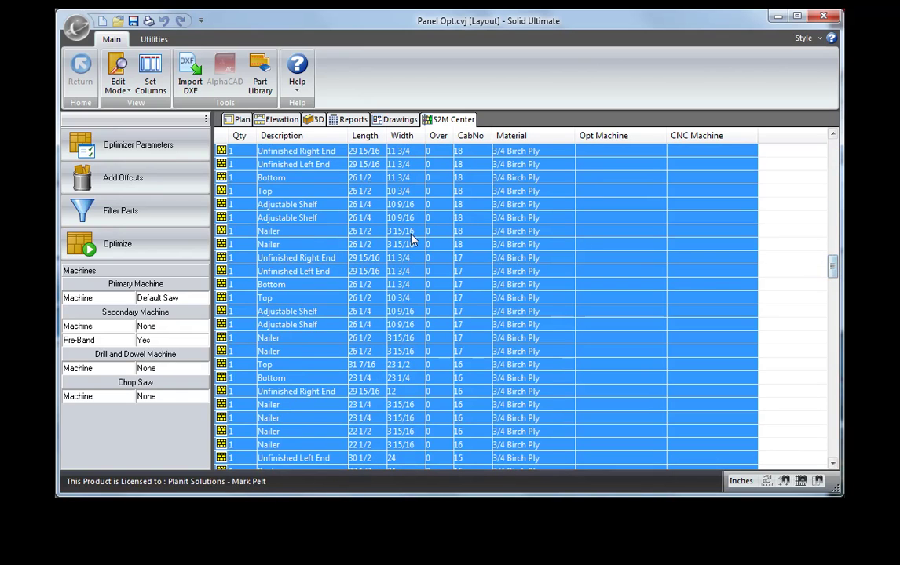
Optimize only the selected Birch Ply parts, check the 13-sheet Birch Ply layout, and return to the list
{"action": "left_click", "coordinate": [185, 248]}
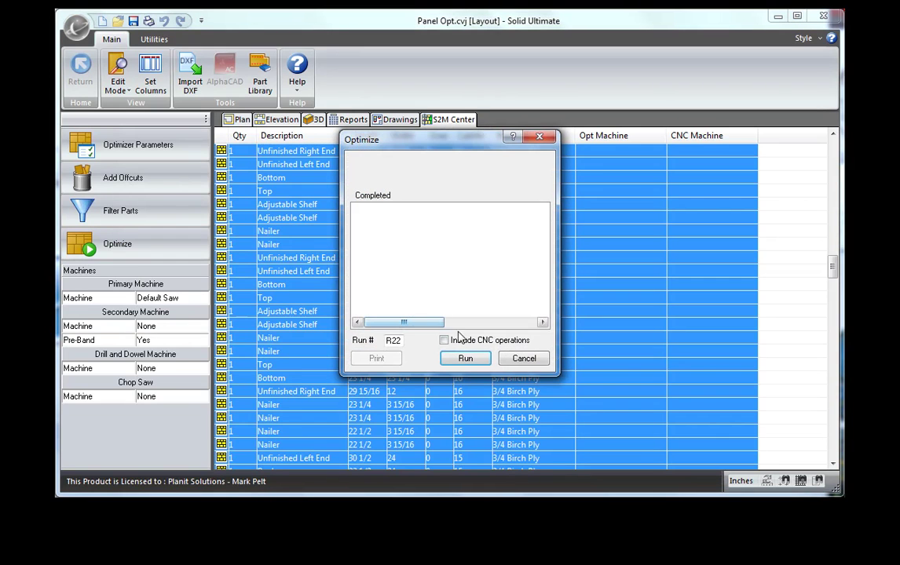
{"action": "left_click", "coordinate": [461, 366]}
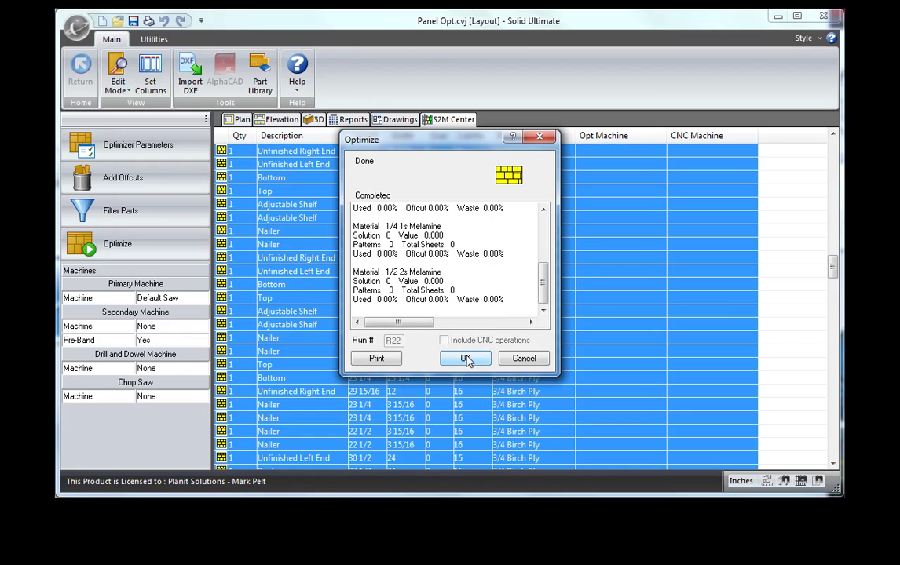
{"action": "left_click", "coordinate": [465, 359]}
{"action": "left_click", "coordinate": [144, 163]}
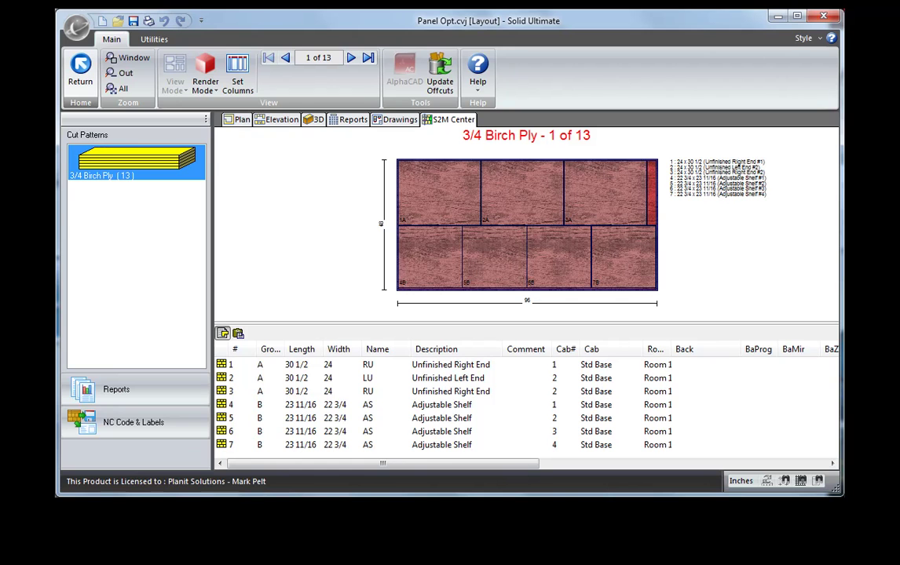
{"action": "left_click", "coordinate": [79, 76]}
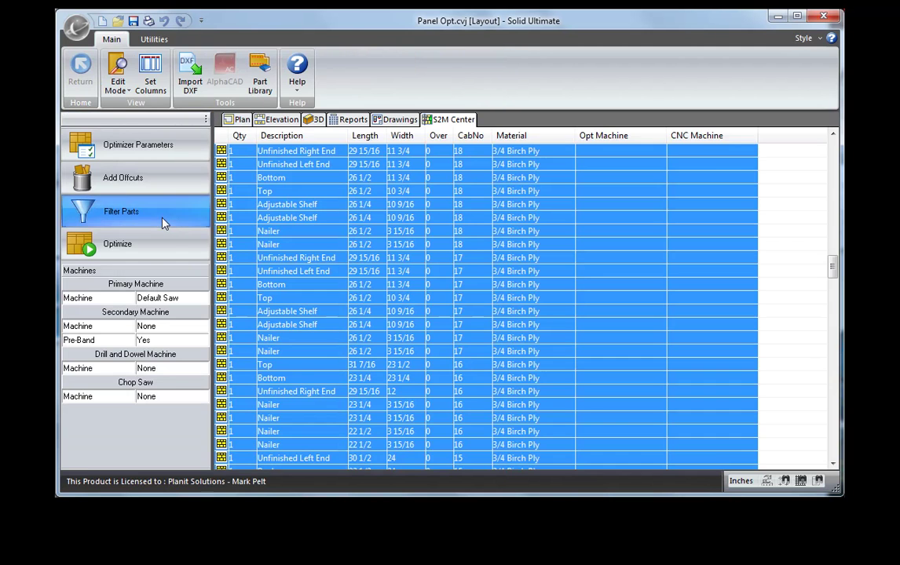
Filter parts by Room 1 assemblies Std Base #1, #2, #14 and #15, then scroll the selection
{"action": "left_click", "coordinate": [166, 226]}
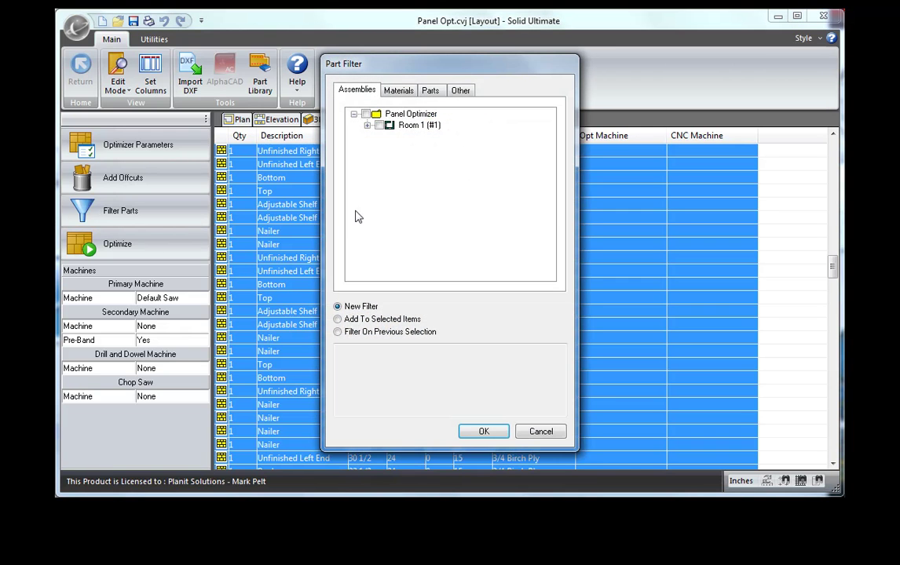
{"action": "left_click", "coordinate": [367, 126]}
{"action": "left_click", "coordinate": [392, 125]}
{"action": "left_click", "coordinate": [392, 136]}
{"action": "left_click_drag", "start_coordinate": [552, 191], "coordinate": [557, 263]}
{"action": "left_click", "coordinate": [392, 203]}
{"action": "left_click", "coordinate": [392, 214]}
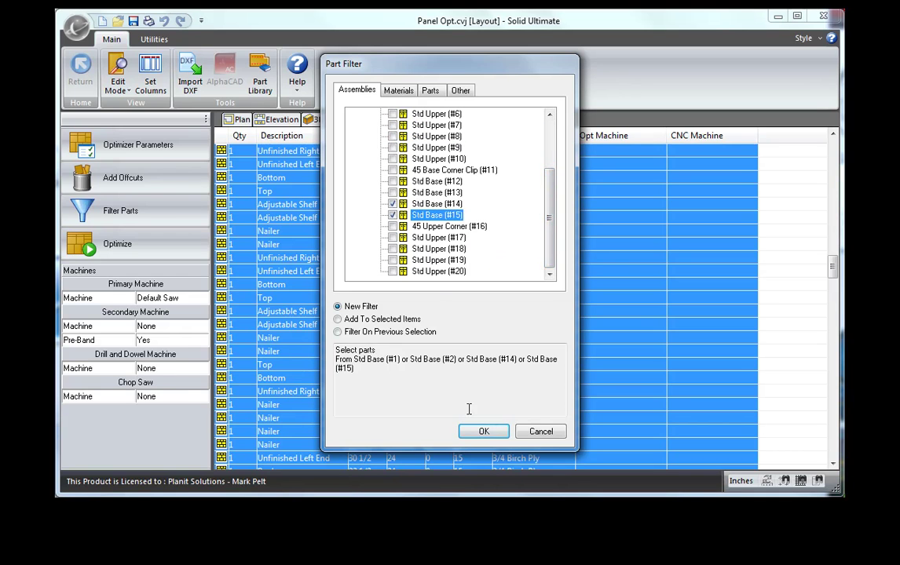
{"action": "left_click", "coordinate": [484, 432]}
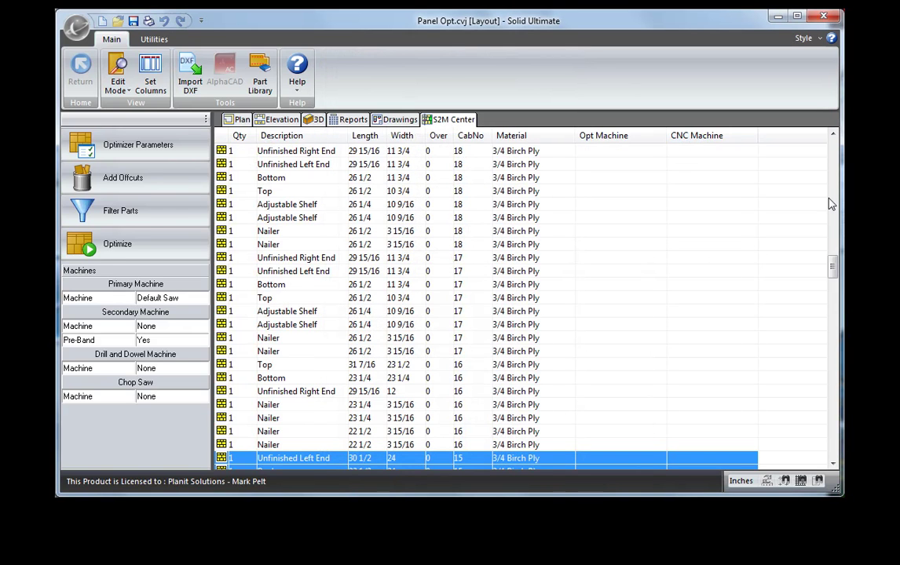
{"action": "left_click_drag", "start_coordinate": [834, 267], "coordinate": [830, 382]}
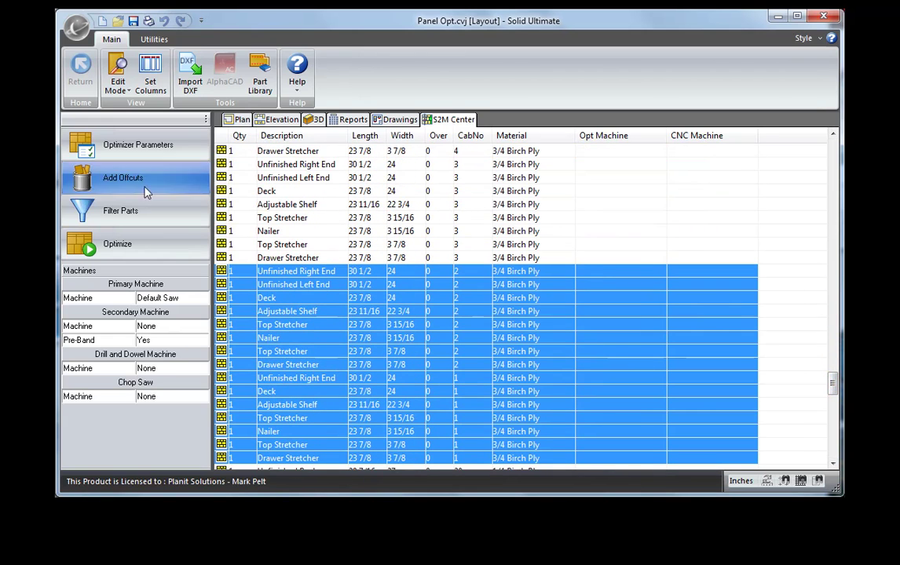
Filter the job's parts by name to only Finished Left End and Finished Right End
{"action": "left_click", "coordinate": [152, 214]}
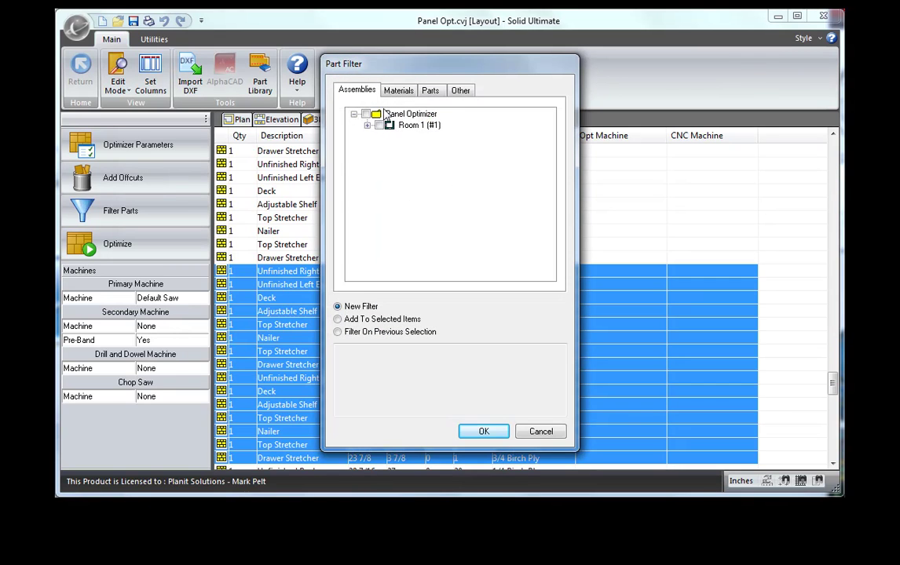
{"action": "left_click", "coordinate": [431, 92]}
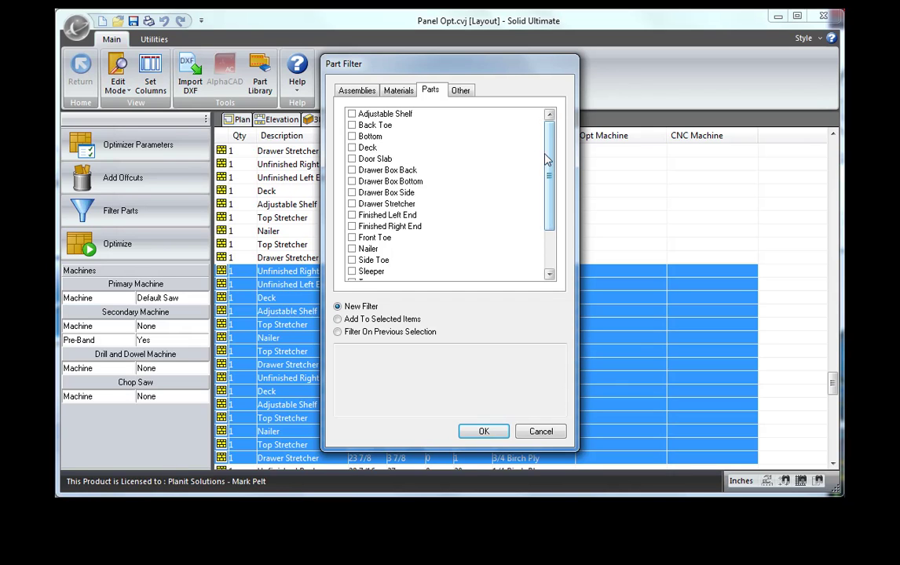
{"action": "left_click", "coordinate": [351, 227]}
{"action": "left_click", "coordinate": [352, 215]}
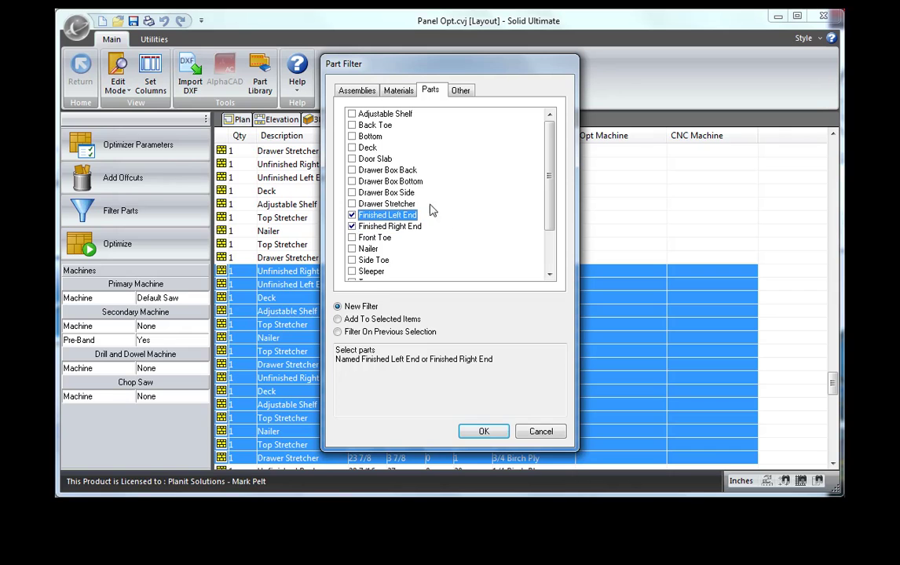
{"action": "left_click", "coordinate": [485, 433]}
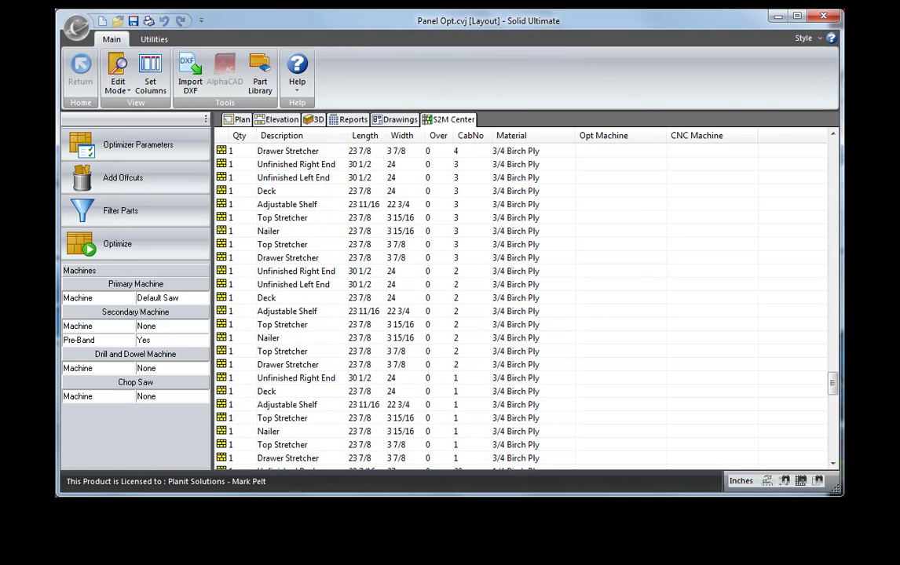
{"action": "left_click_drag", "start_coordinate": [835, 383], "coordinate": [832, 153]}
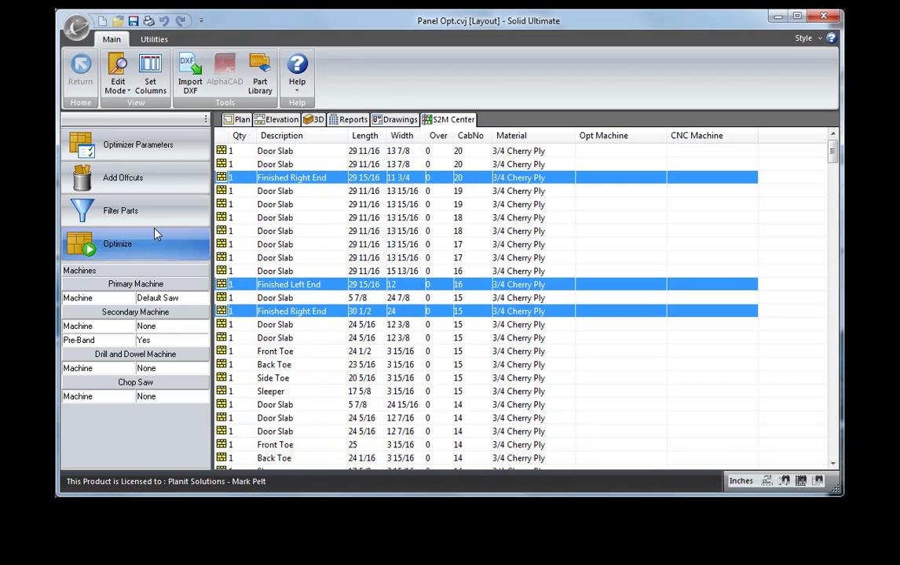
Raise the optimizer Quality slider and review the restrictions, trim and offcut settings
{"action": "left_click", "coordinate": [175, 152]}
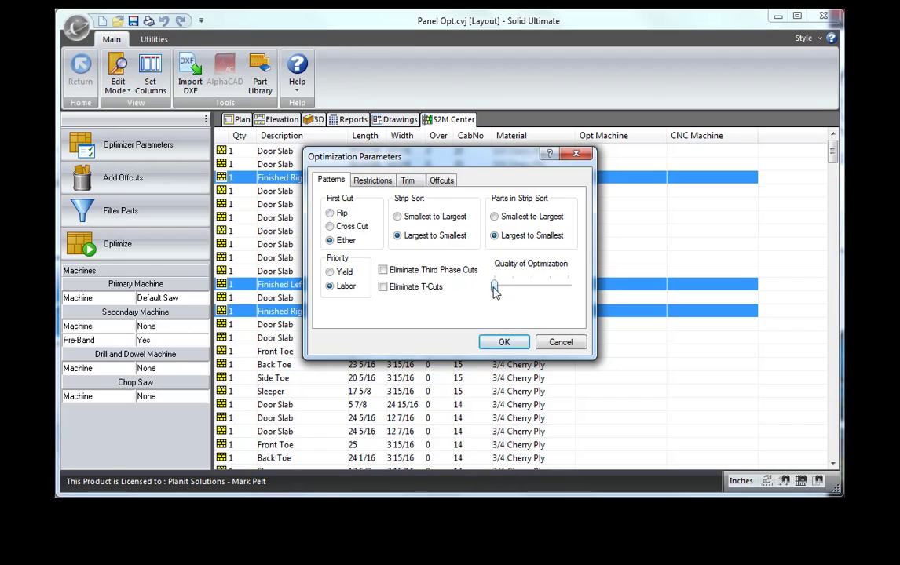
{"action": "left_click_drag", "start_coordinate": [493, 287], "coordinate": [525, 294]}
{"action": "left_click", "coordinate": [385, 185]}
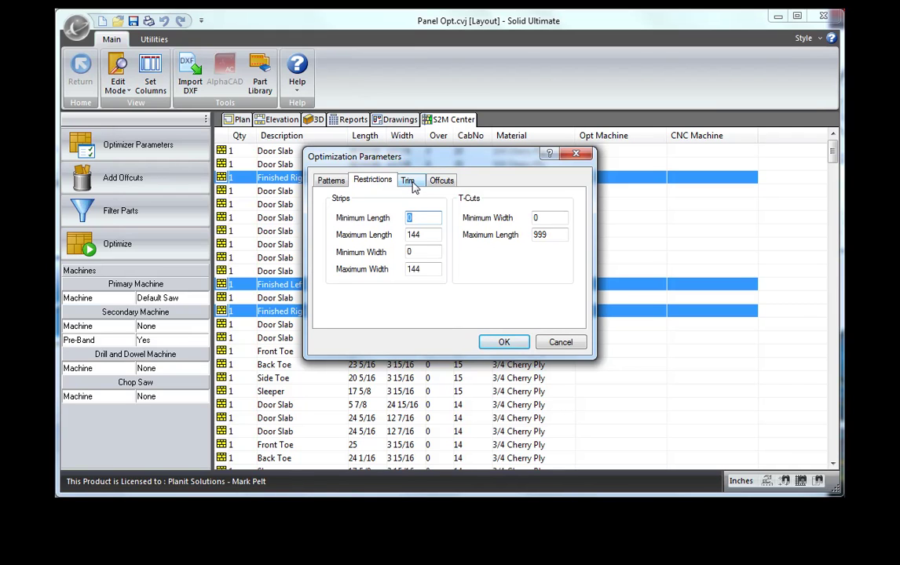
{"action": "left_click", "coordinate": [409, 182]}
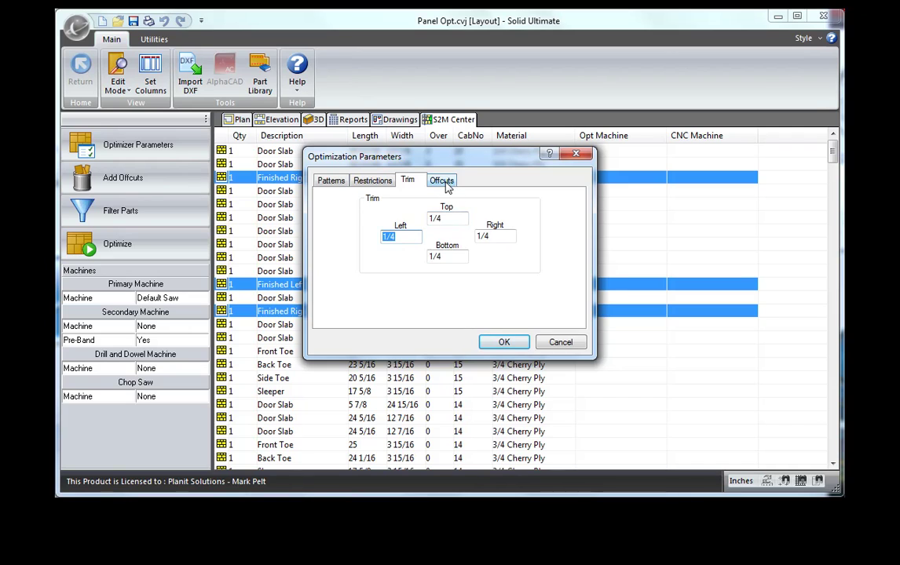
{"action": "left_click", "coordinate": [446, 185]}
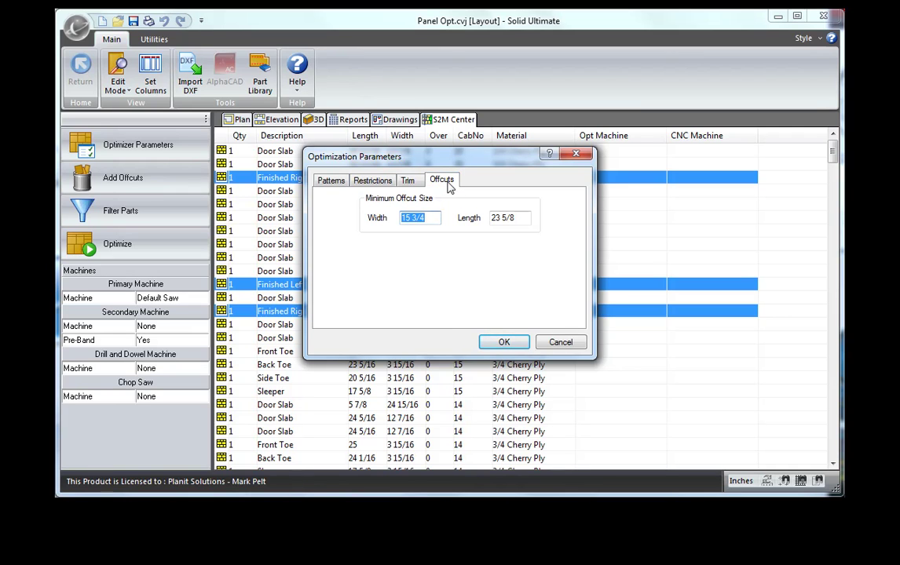
{"action": "left_click", "coordinate": [504, 343]}
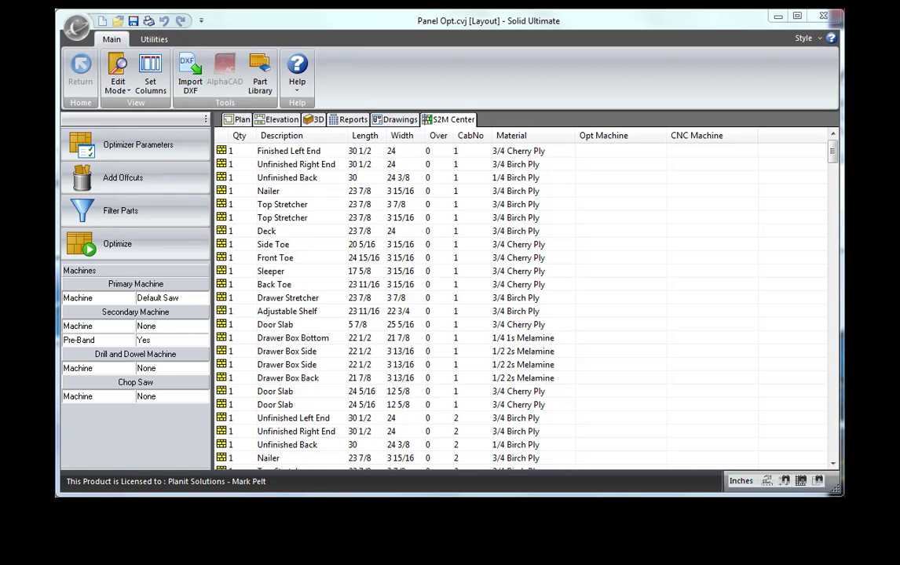
Add the saved offcuts, run the optimization, and show the 8 3/4 Cherry Ply sheets
{"action": "left_click", "coordinate": [120, 178]}
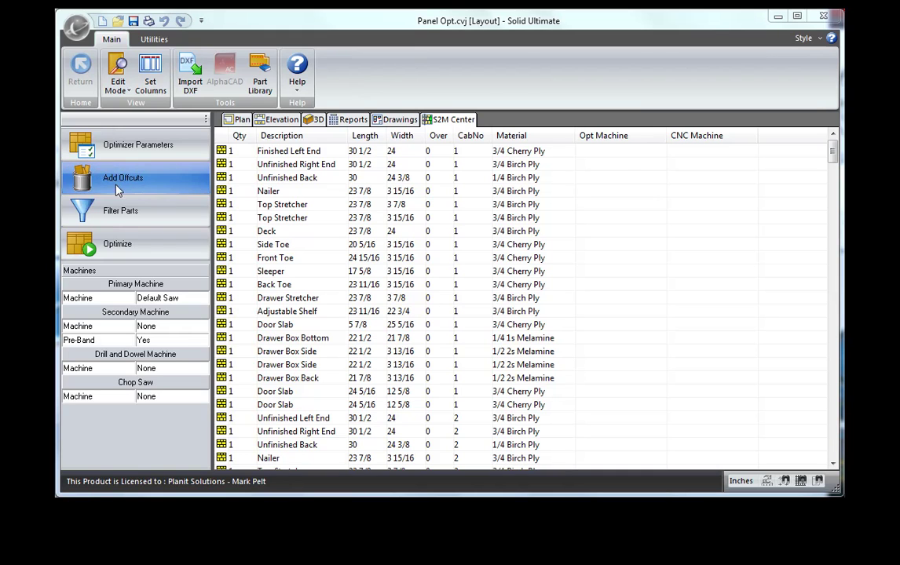
{"action": "left_click", "coordinate": [129, 247]}
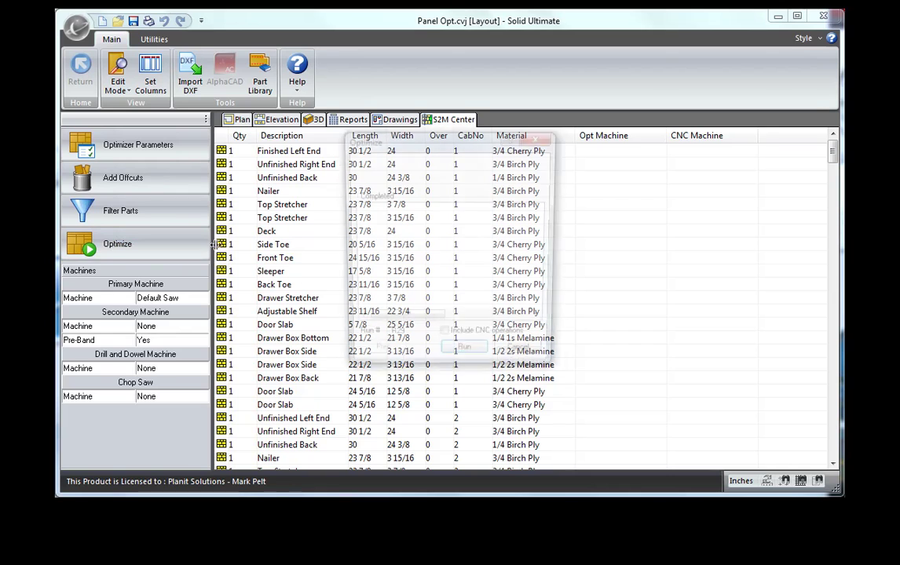
{"action": "left_click", "coordinate": [465, 359]}
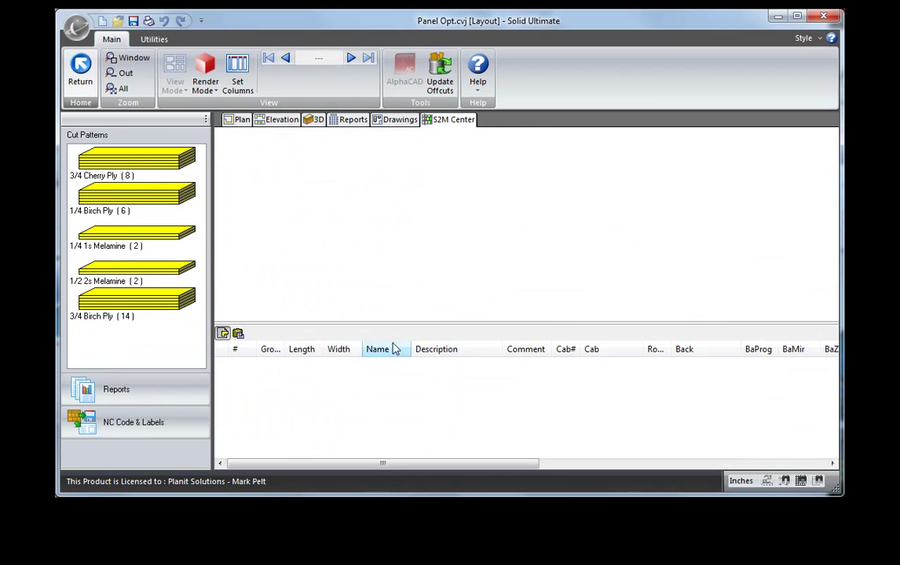
{"action": "left_click", "coordinate": [127, 157]}
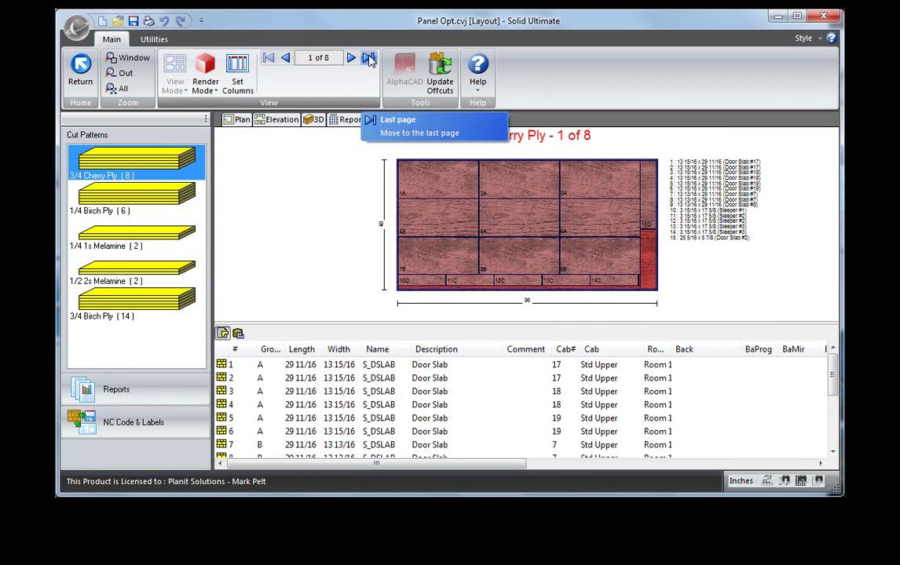
Jump to the last sheet of the 3/4 Cherry Ply, 1/4 1s Melamine and 1/2 2s Melamine patterns
{"action": "left_click", "coordinate": [368, 59]}
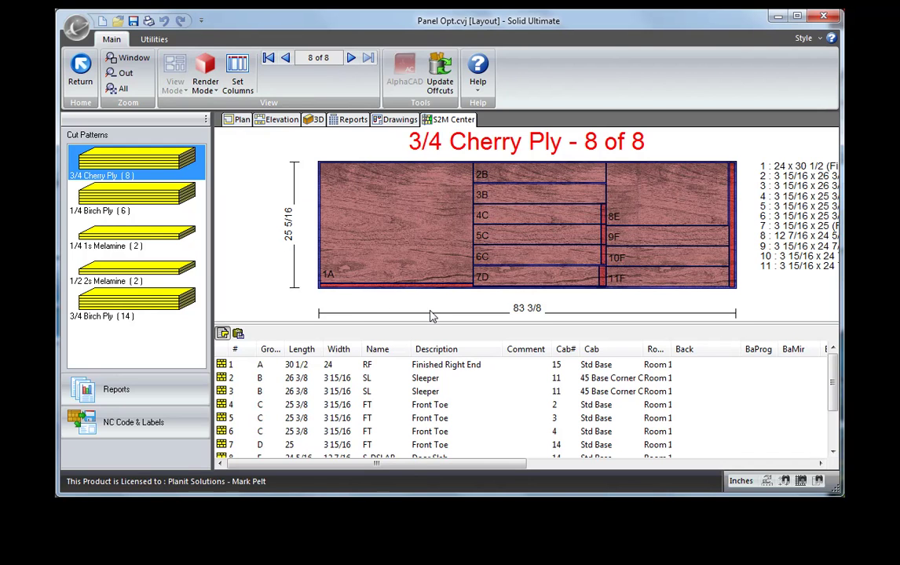
{"action": "left_click", "coordinate": [166, 245]}
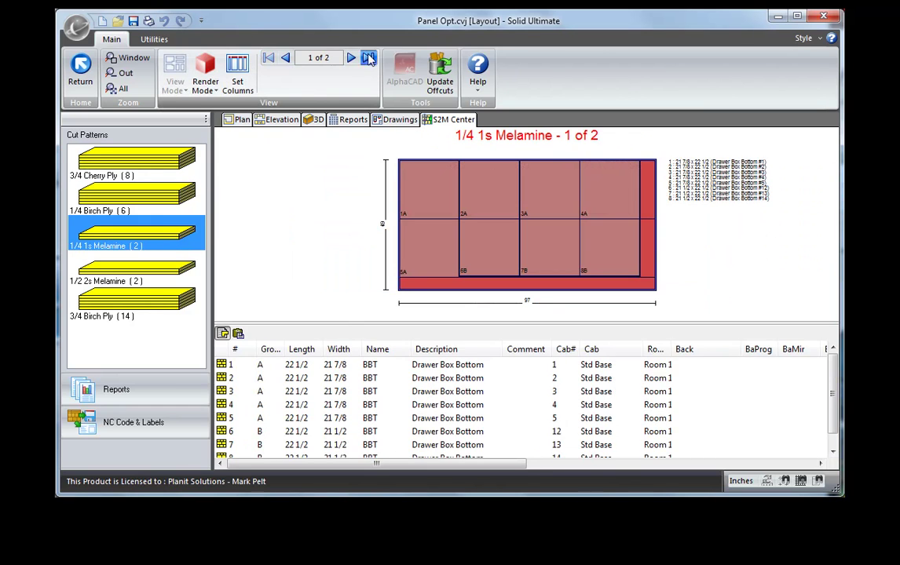
{"action": "left_click", "coordinate": [368, 59]}
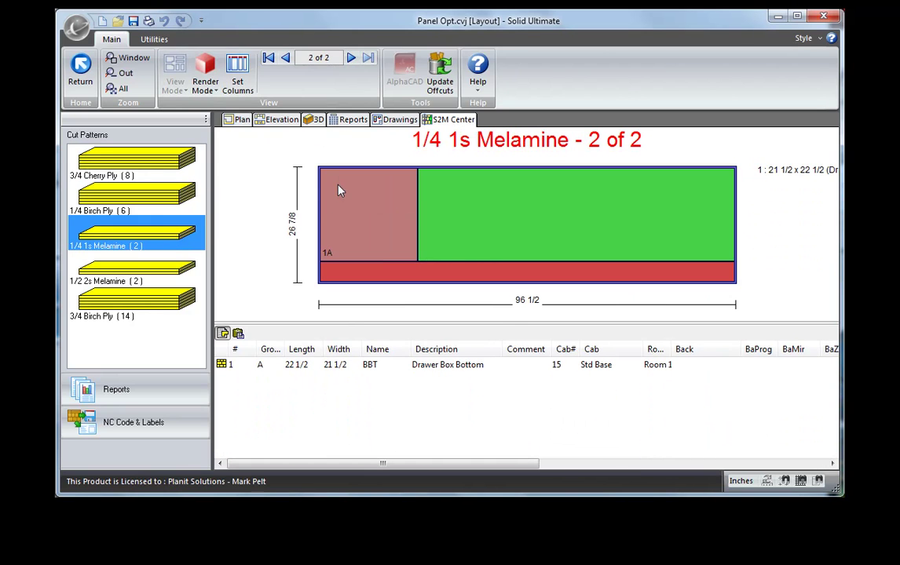
{"action": "left_click", "coordinate": [180, 281]}
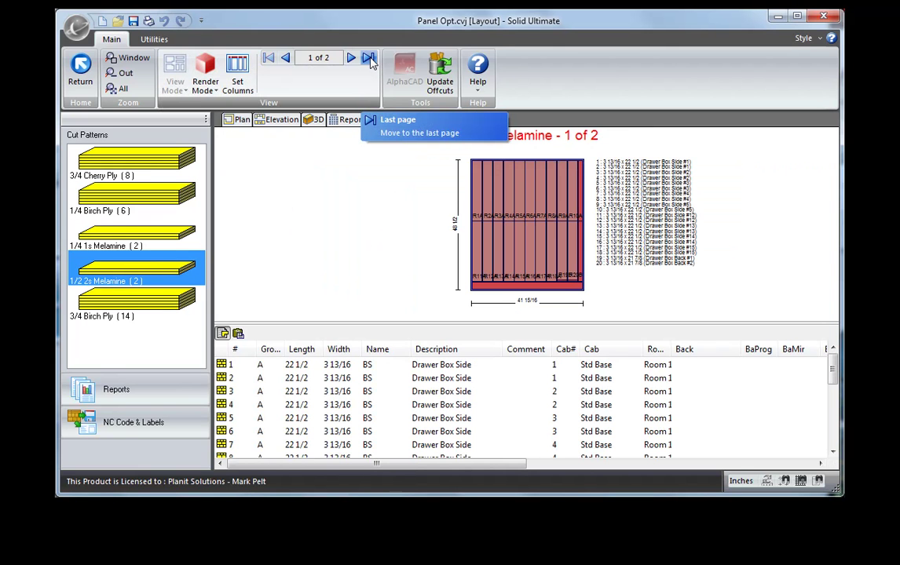
{"action": "left_click", "coordinate": [368, 58]}
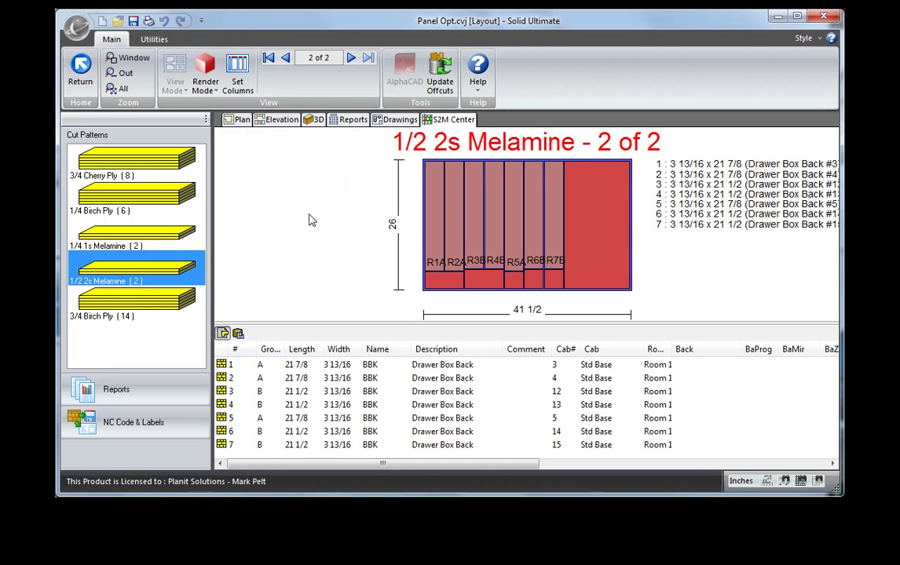